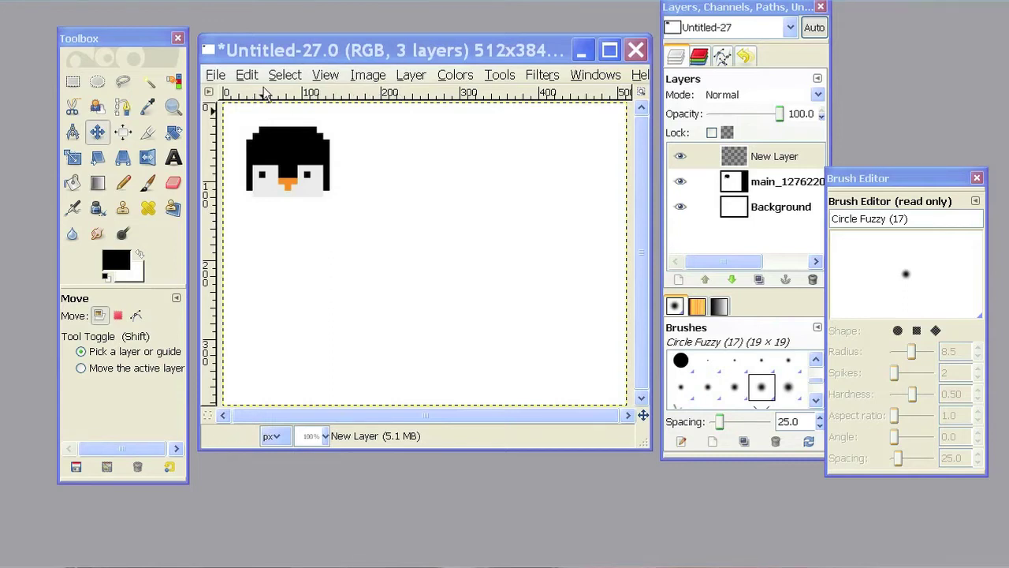
Select a rectangle beside the penguin sample and bucket-fill it solid black
click(329, 53)
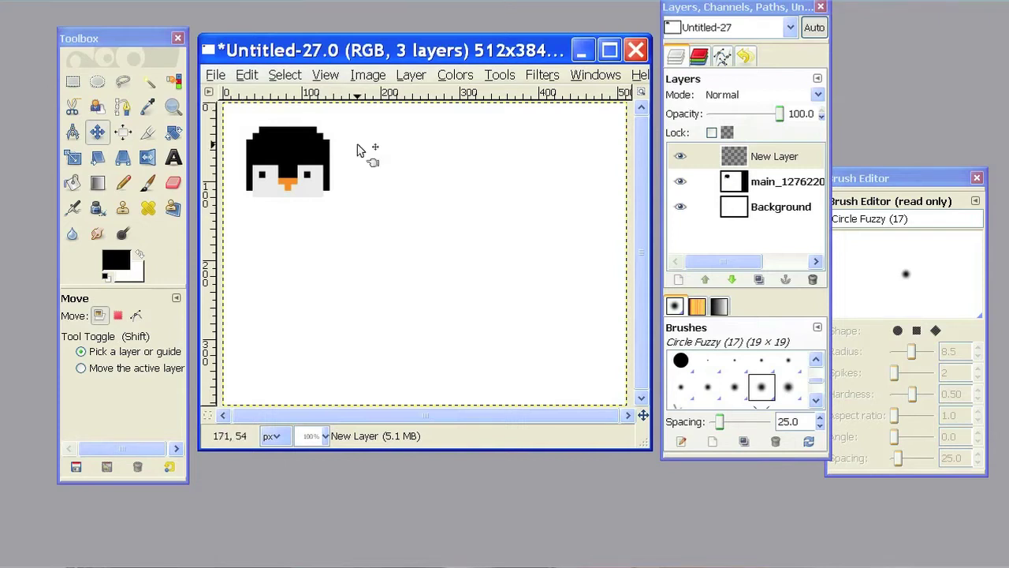
click(71, 83)
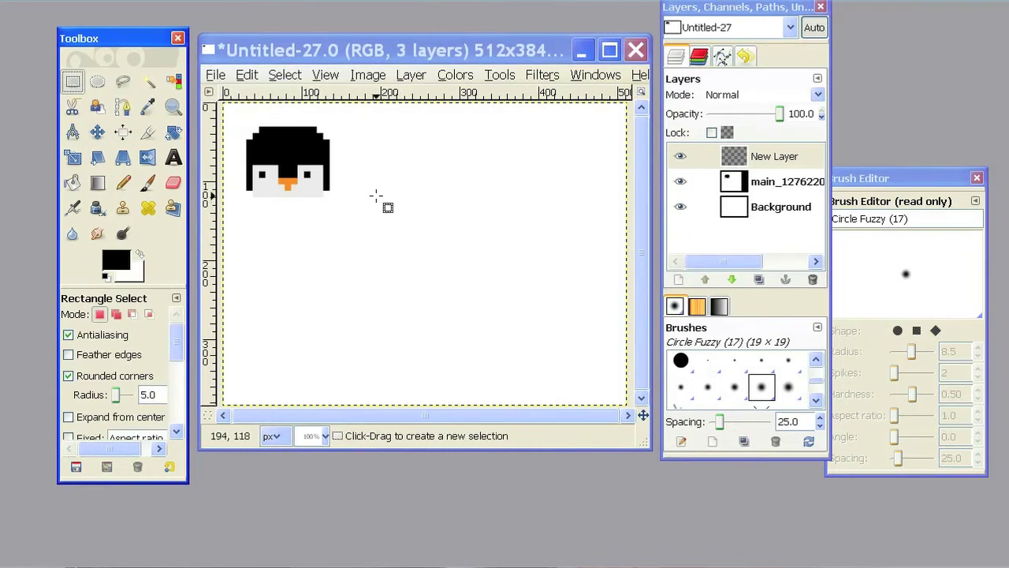
drag(376, 195, 479, 262)
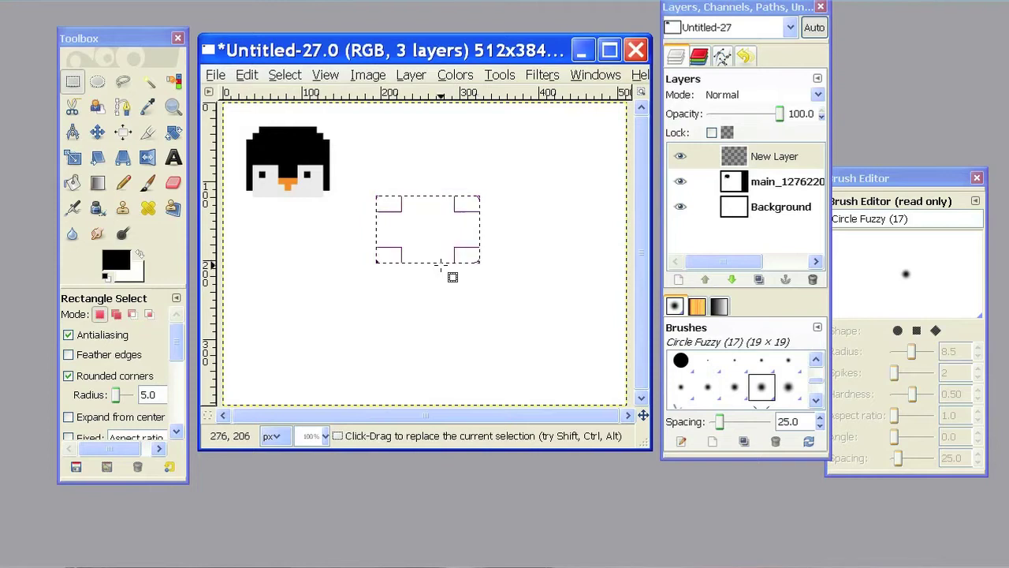
click(72, 183)
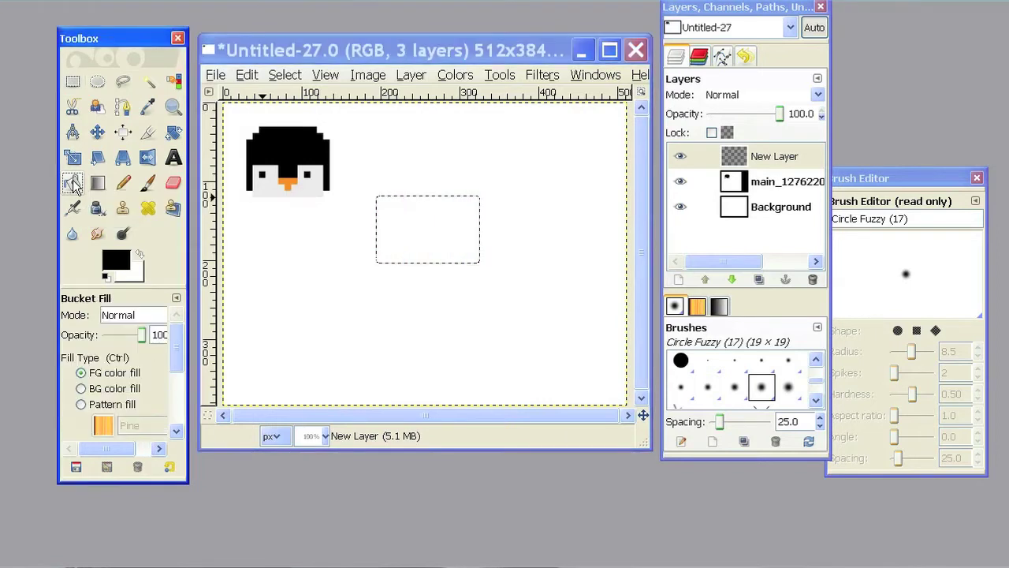
click(426, 229)
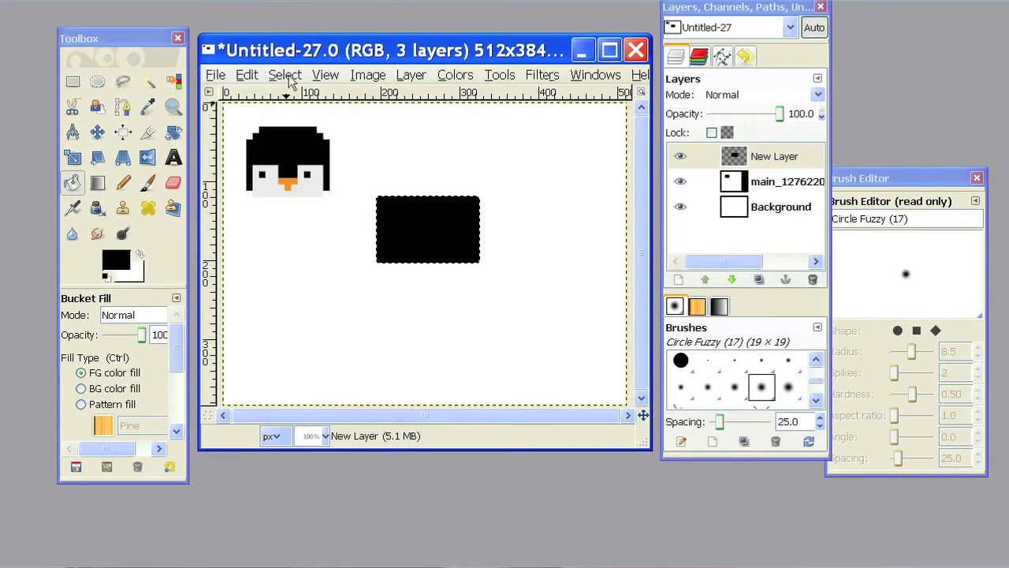
click(285, 75)
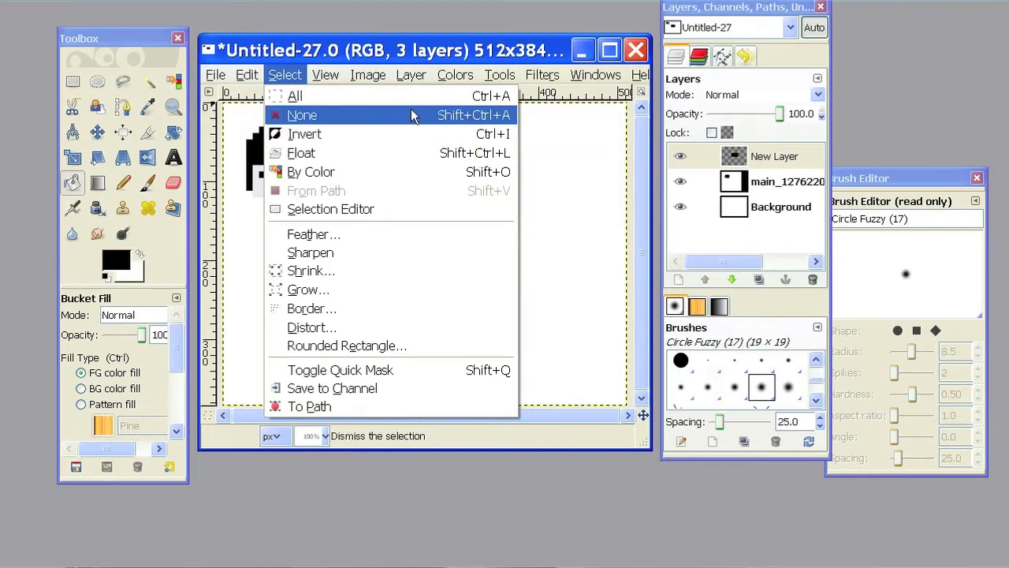
Clear the selection and add a transparent layer, New Layer #1, at the top of the stack
click(331, 115)
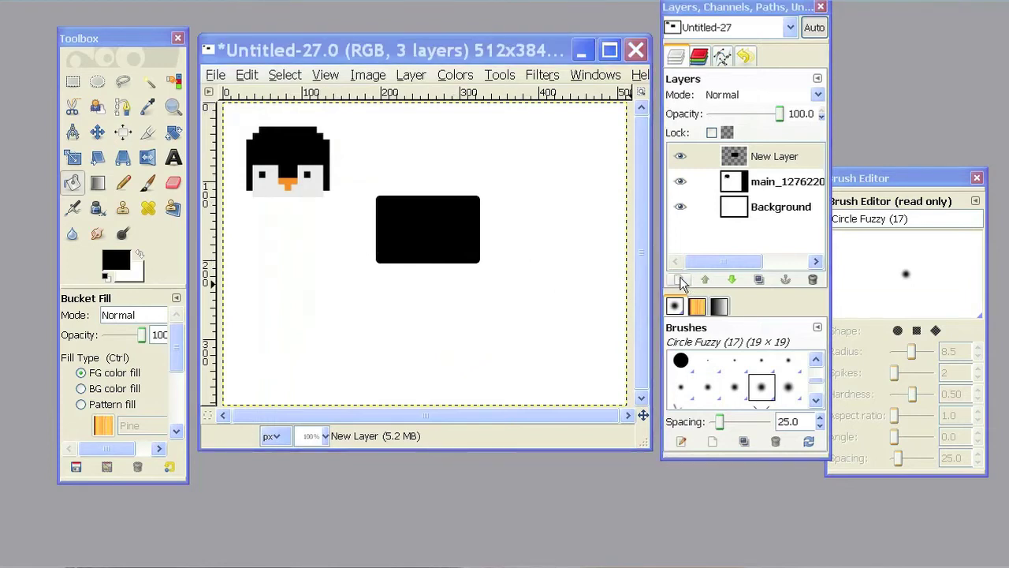
key(shift+ctrl+n)
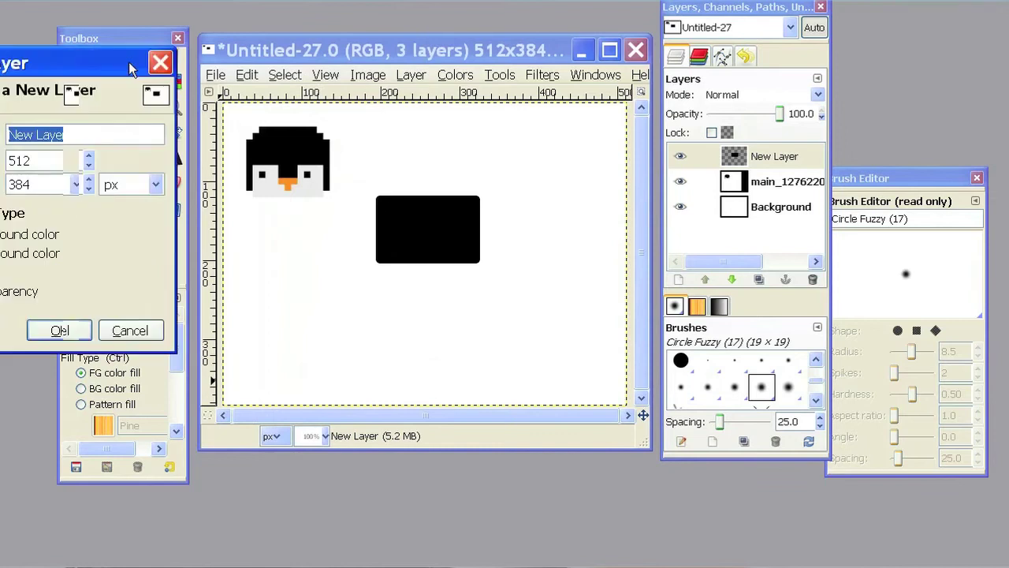
drag(104, 63, 570, 176)
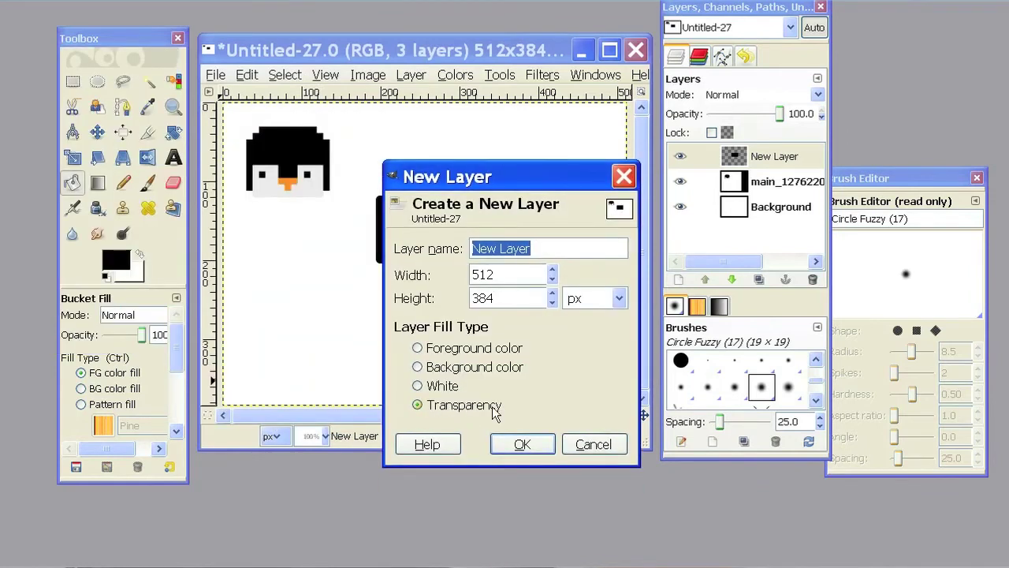
click(525, 443)
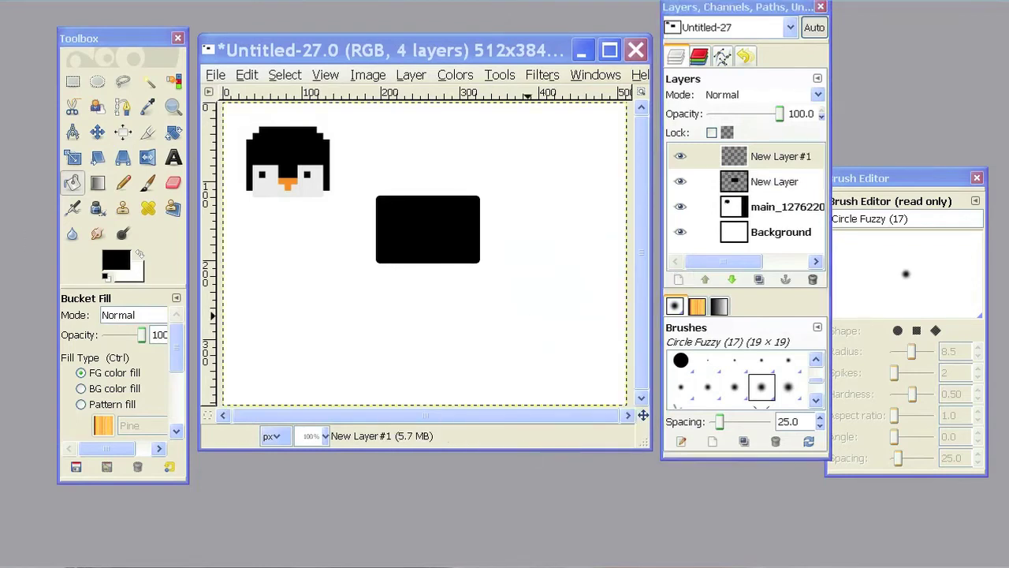
Set the foreground colour to light grey d0d0d0
click(115, 260)
drag(225, 108, 564, 239)
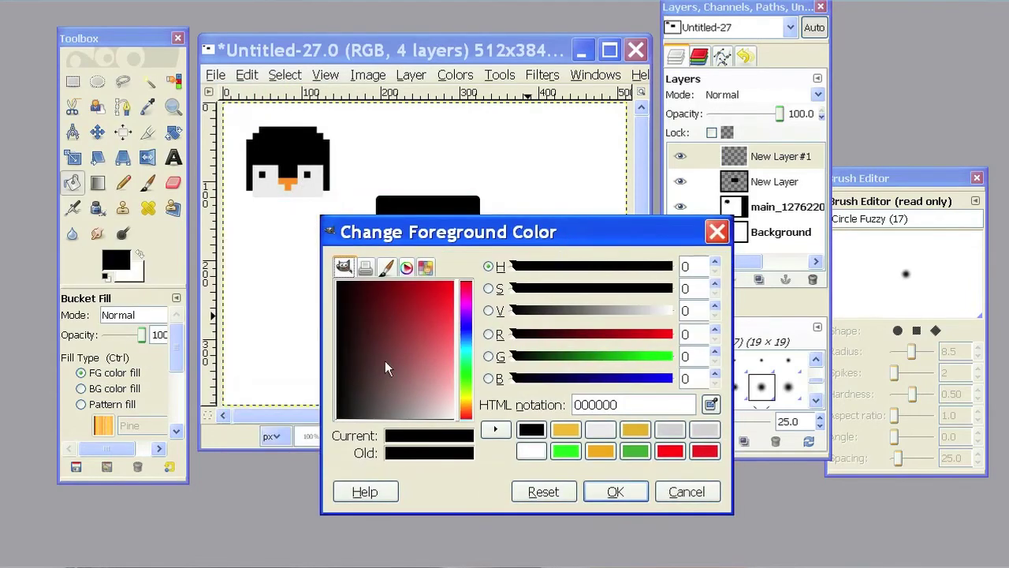
drag(385, 360, 432, 446)
click(616, 492)
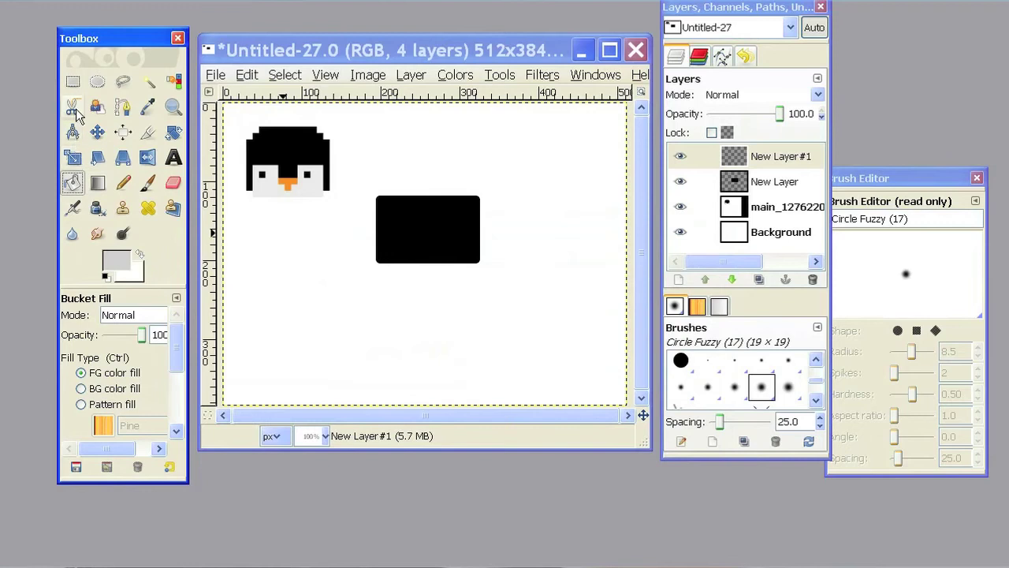
Select the lower part of the black rectangle, fill it grey, and deselect
click(72, 82)
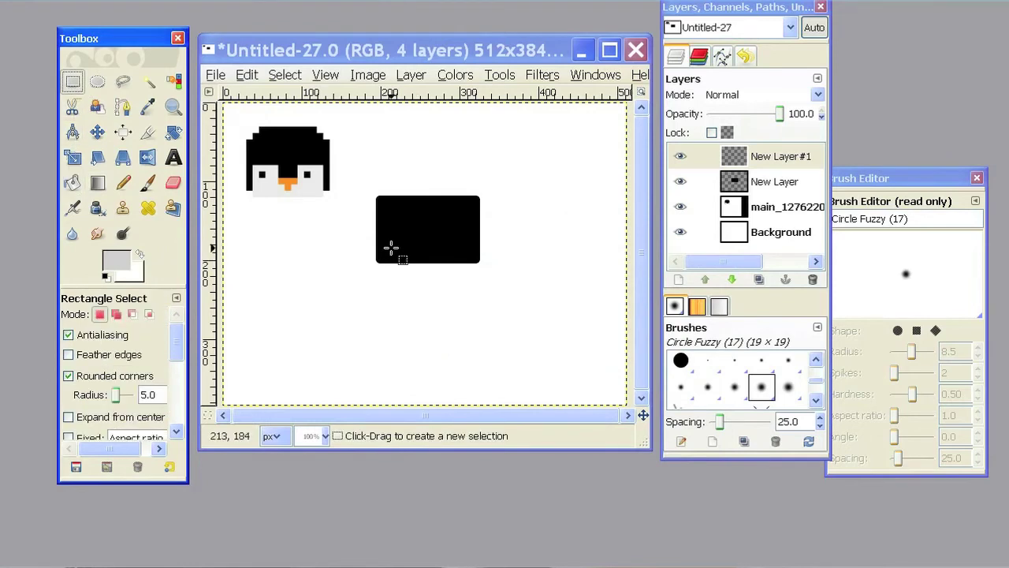
click(389, 238)
drag(388, 238, 475, 279)
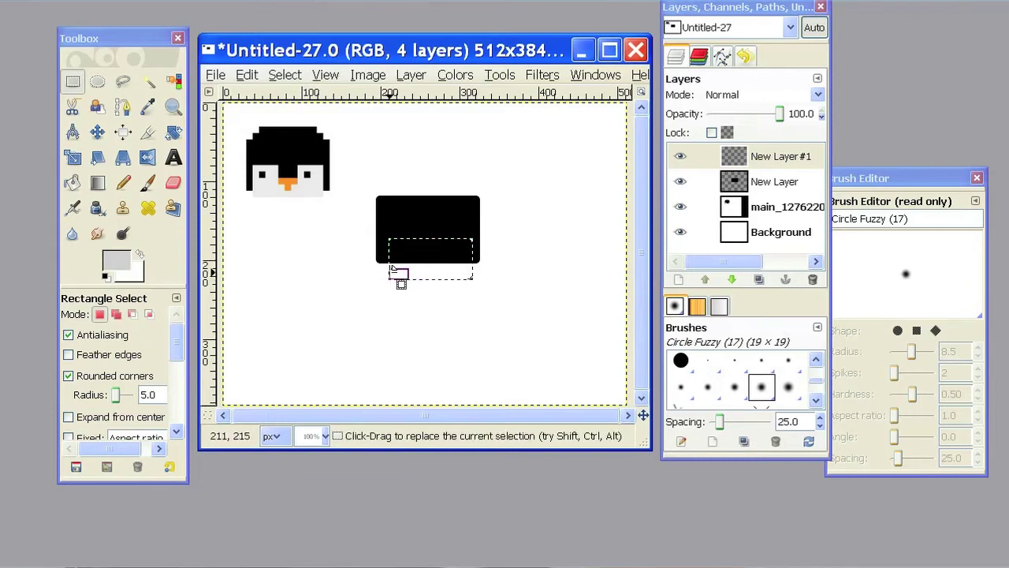
drag(392, 276, 386, 269)
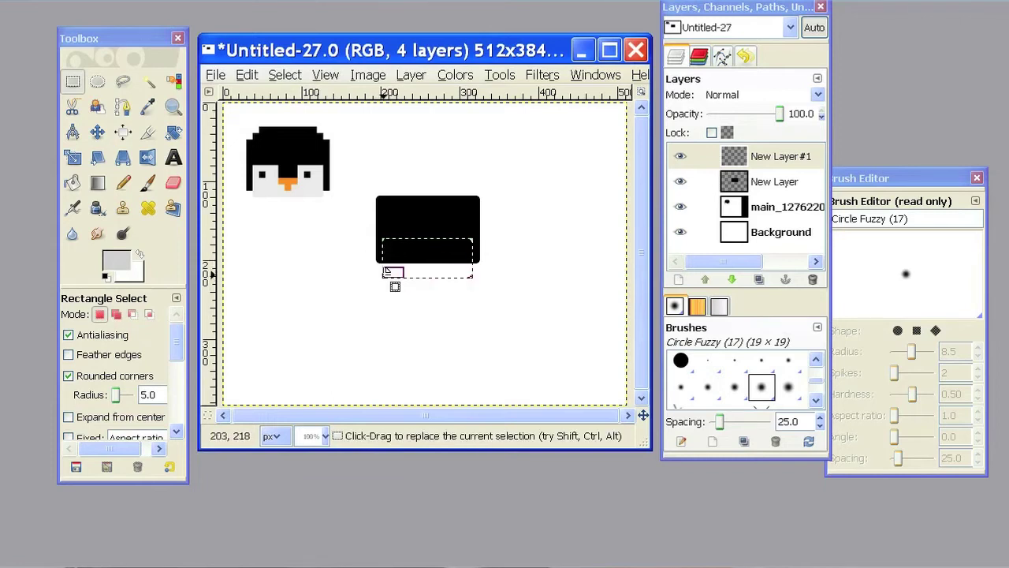
key(shift+b)
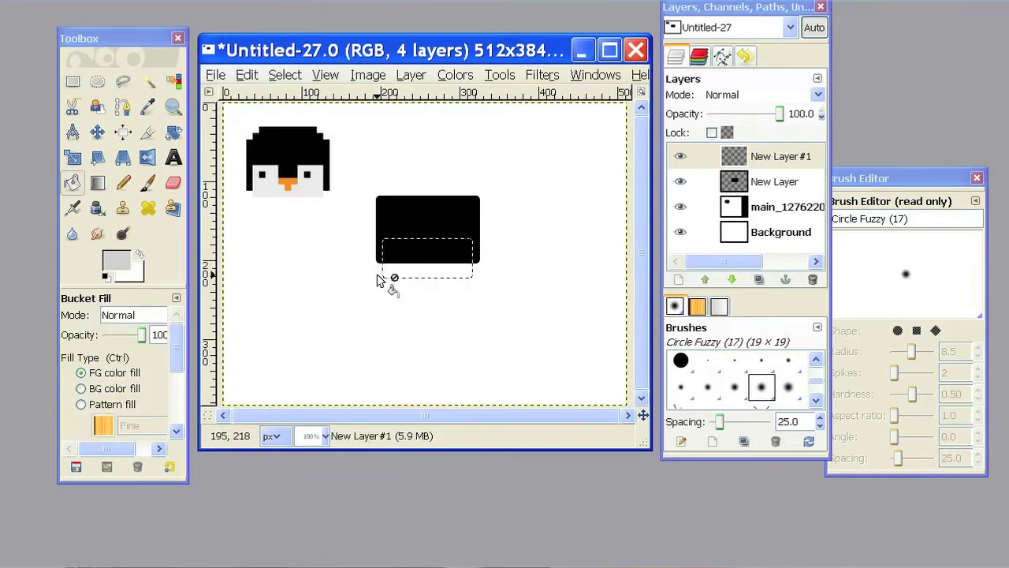
ctrl+click(418, 250)
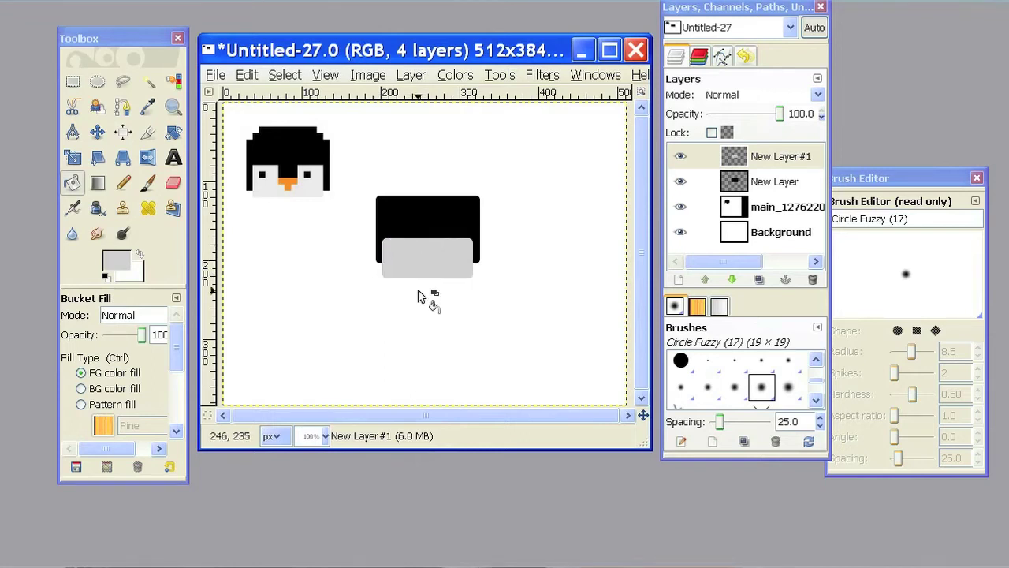
key(shift+ctrl+a)
Set the foreground colour back to black
click(121, 261)
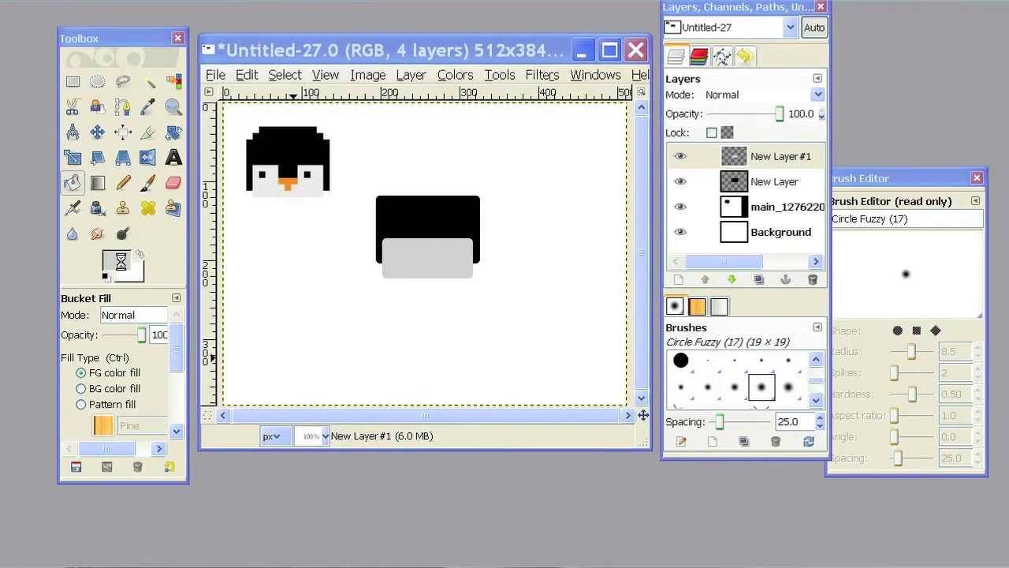
drag(458, 175, 717, 264)
drag(430, 348, 335, 291)
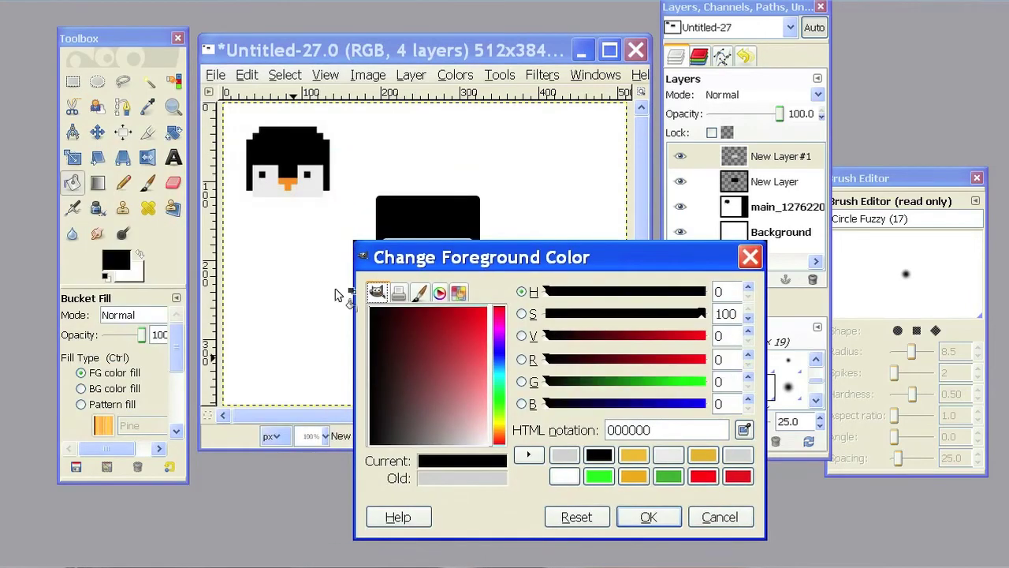
click(659, 517)
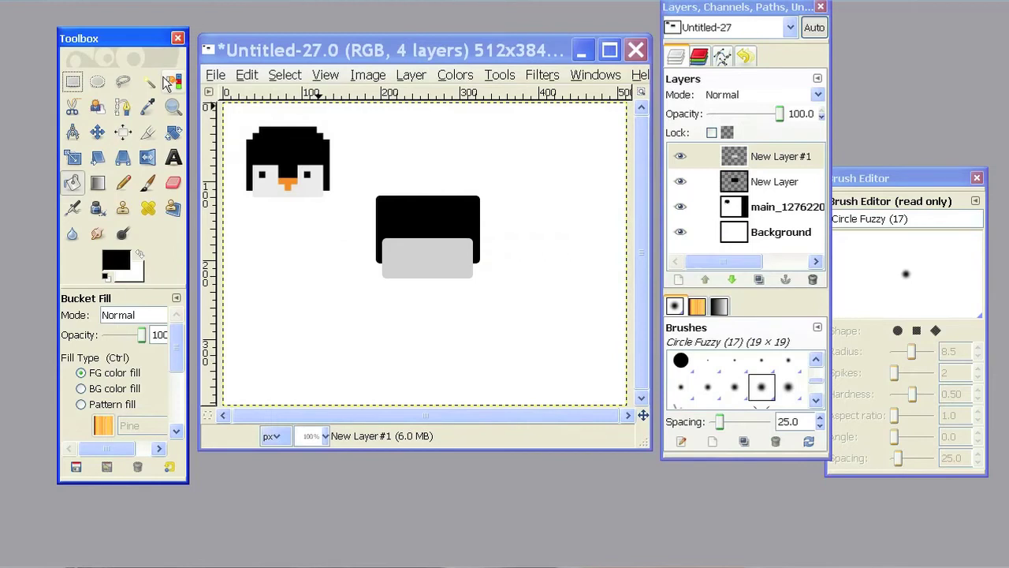
Fill a central black block in the middle of the grey face, then deselect
click(71, 81)
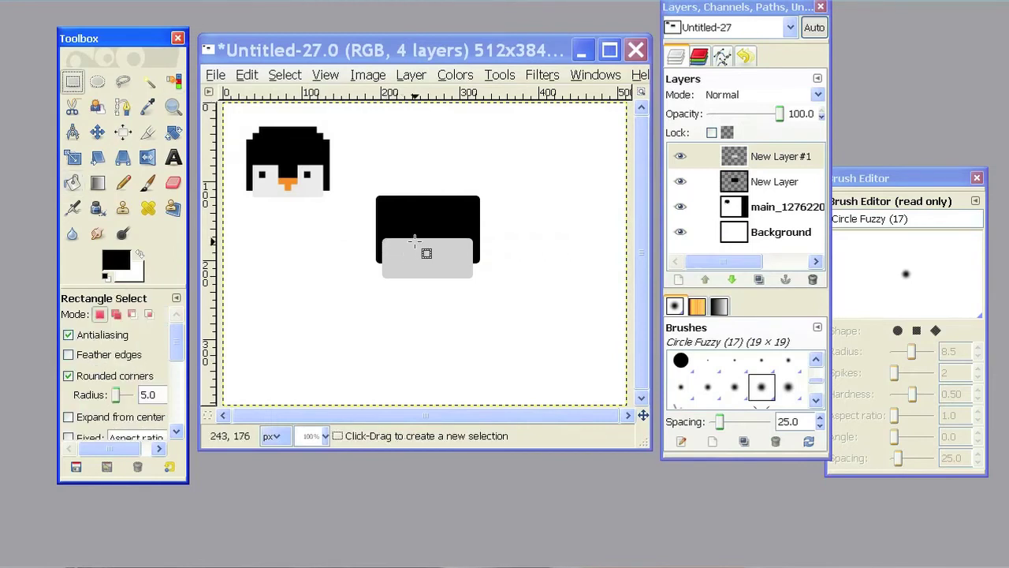
drag(417, 236, 445, 265)
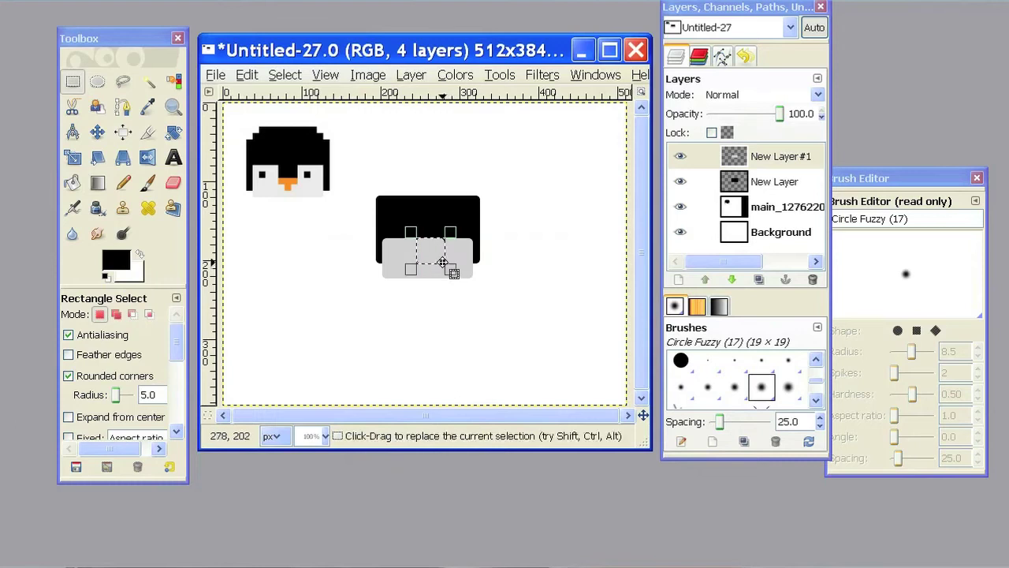
key(shift+b)
click(427, 255)
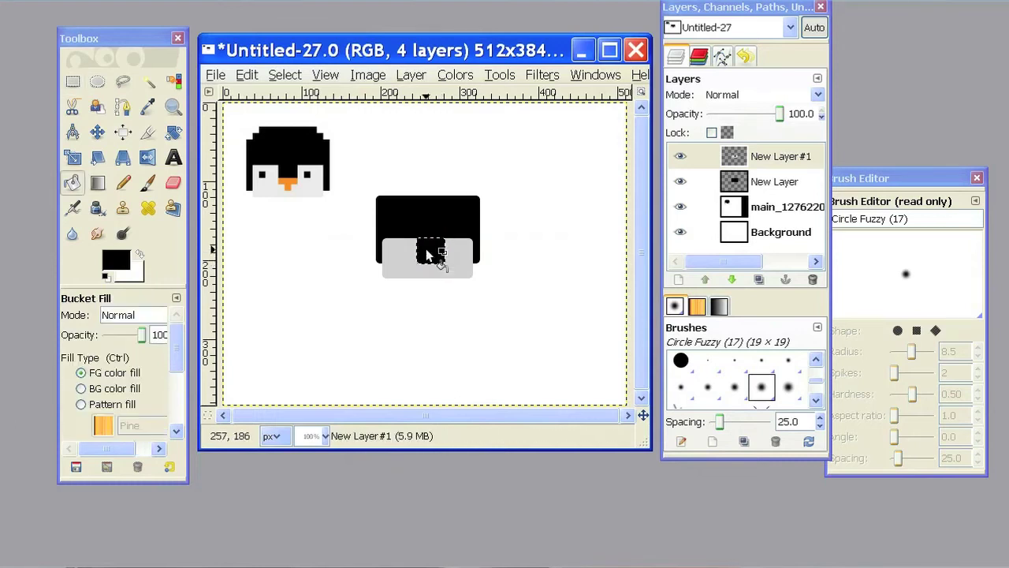
key(ctrl+shift+a)
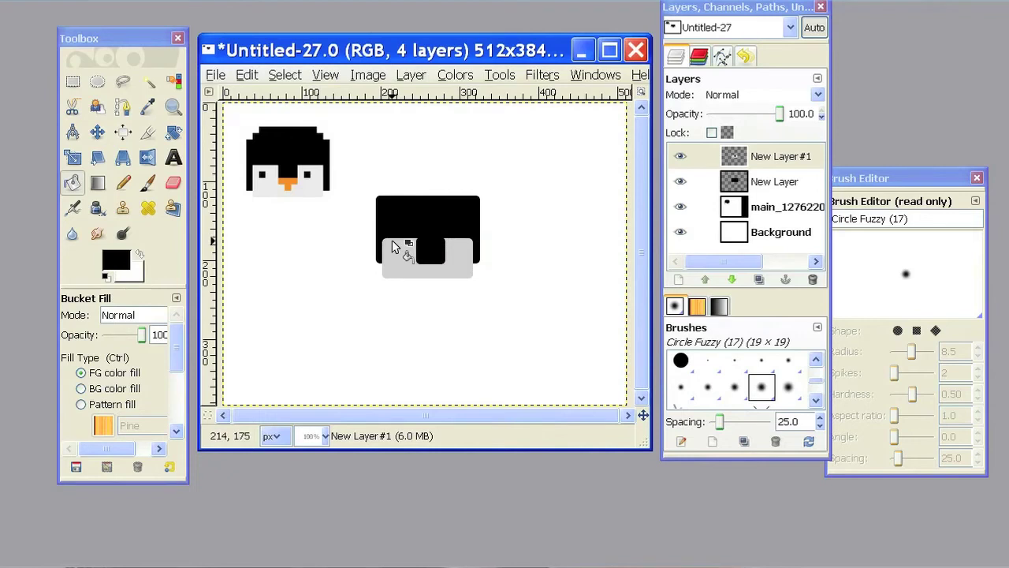
Fill small black rectangles for the left and right eyes
key(r)
drag(392, 245, 408, 259)
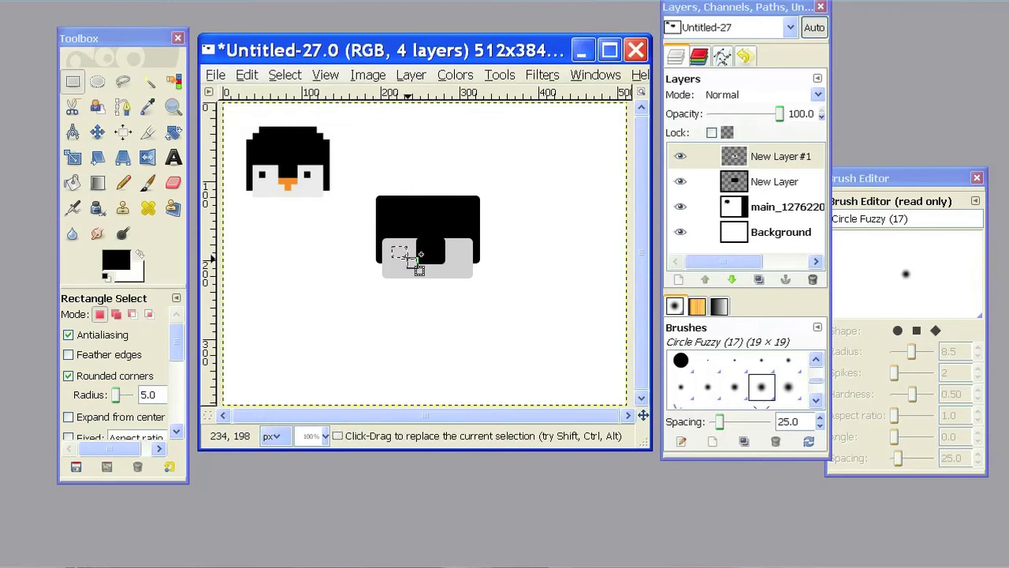
key(shift+b)
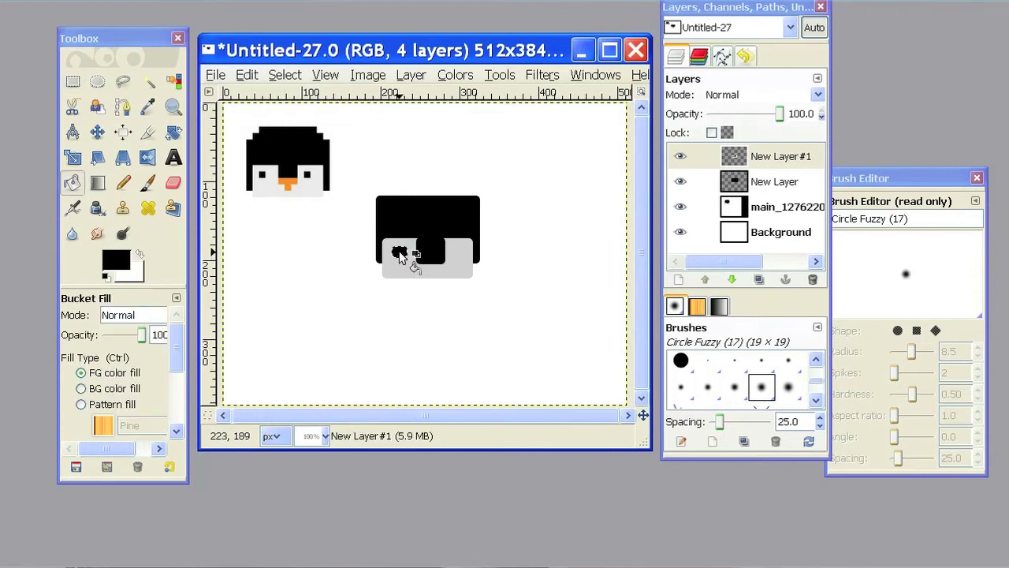
ctrl+click(399, 253)
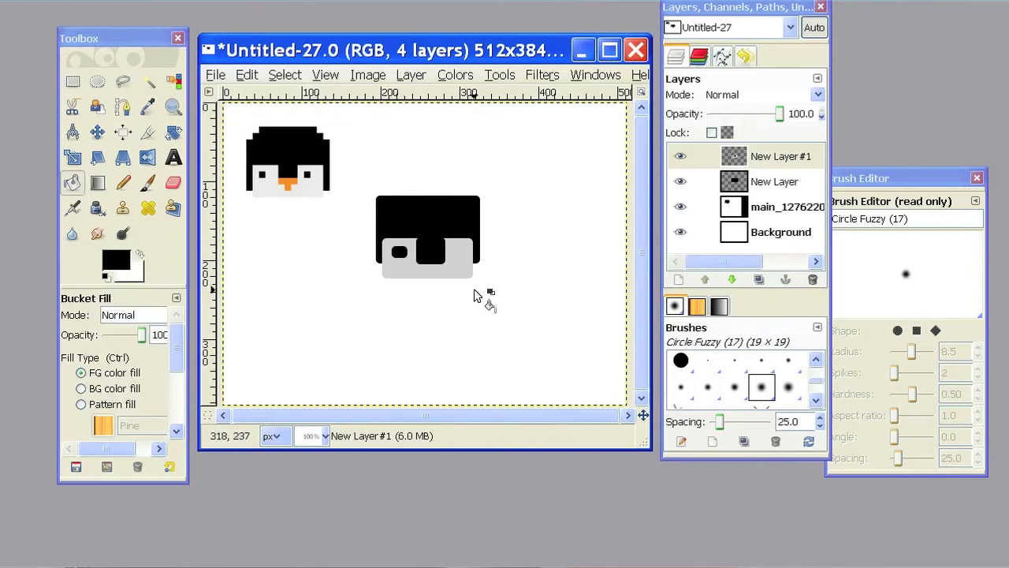
key(r)
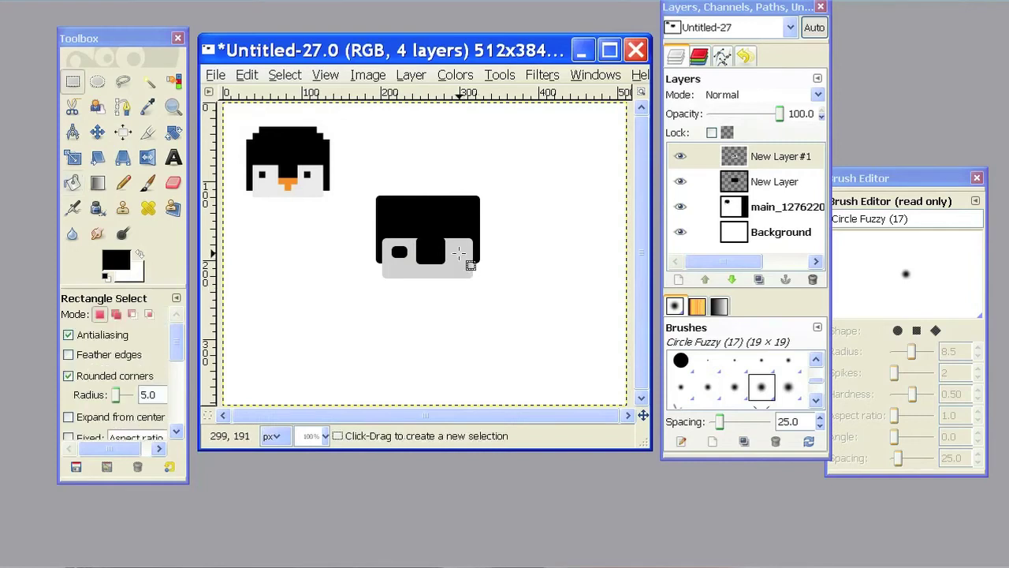
mouse_move(459, 247)
mouse_down()
mouse_move(475, 261)
mouse_move(459, 255)
mouse_up()
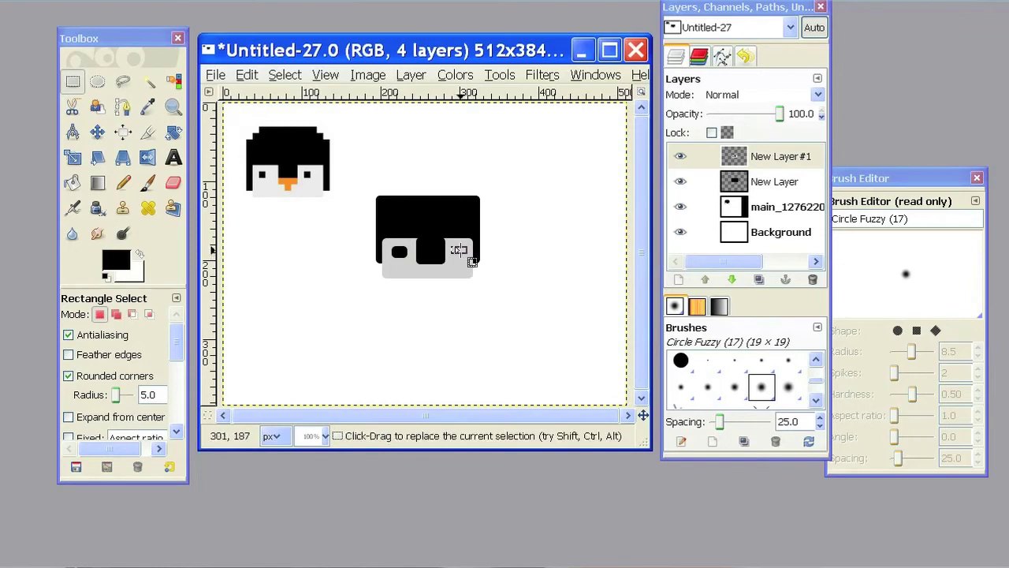
drag(455, 253, 472, 260)
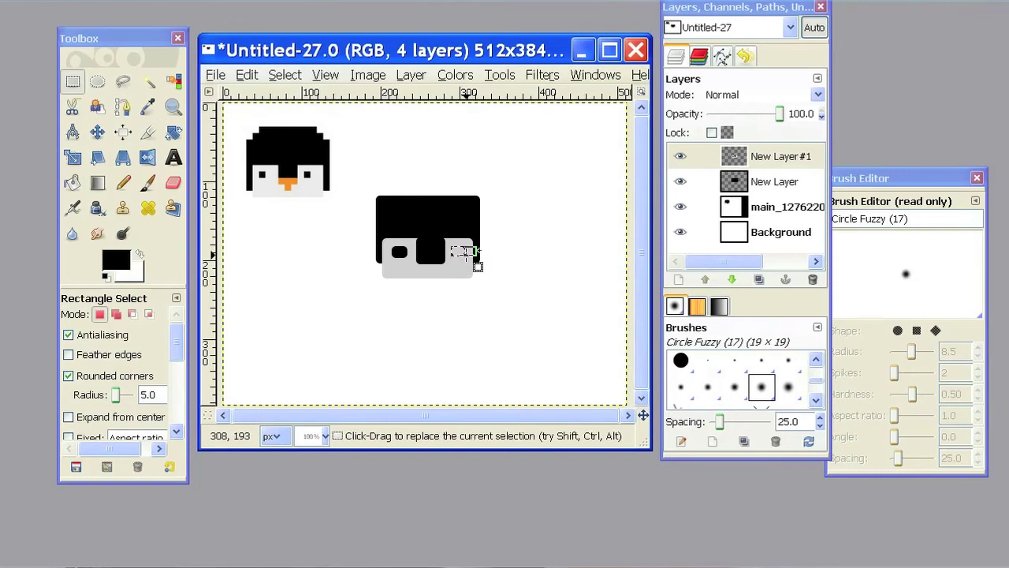
key(shift+b)
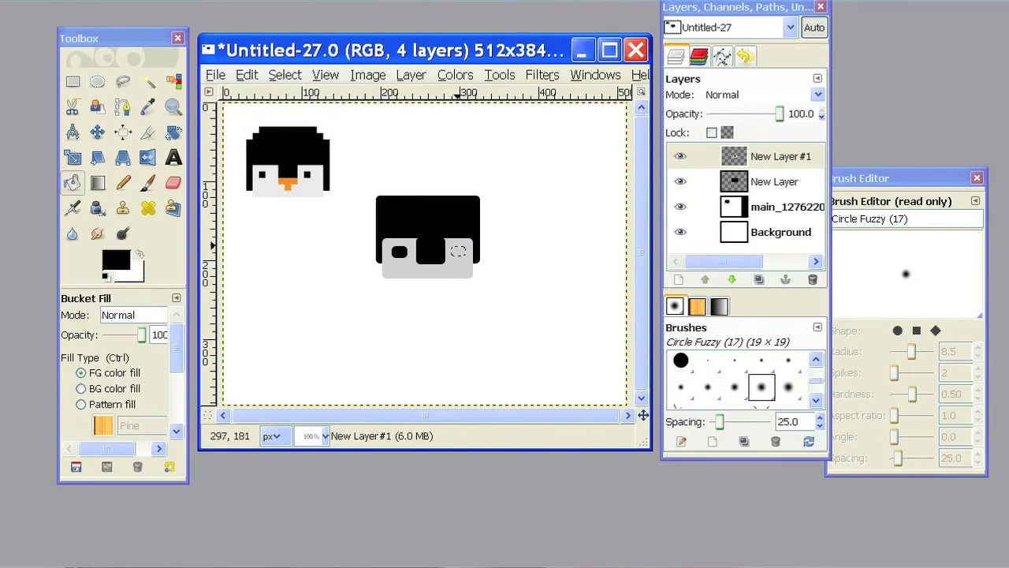
click(458, 253)
Clear the selection and set the foreground colour to orange-yellow ffbb04
key(ctrl+shift+a)
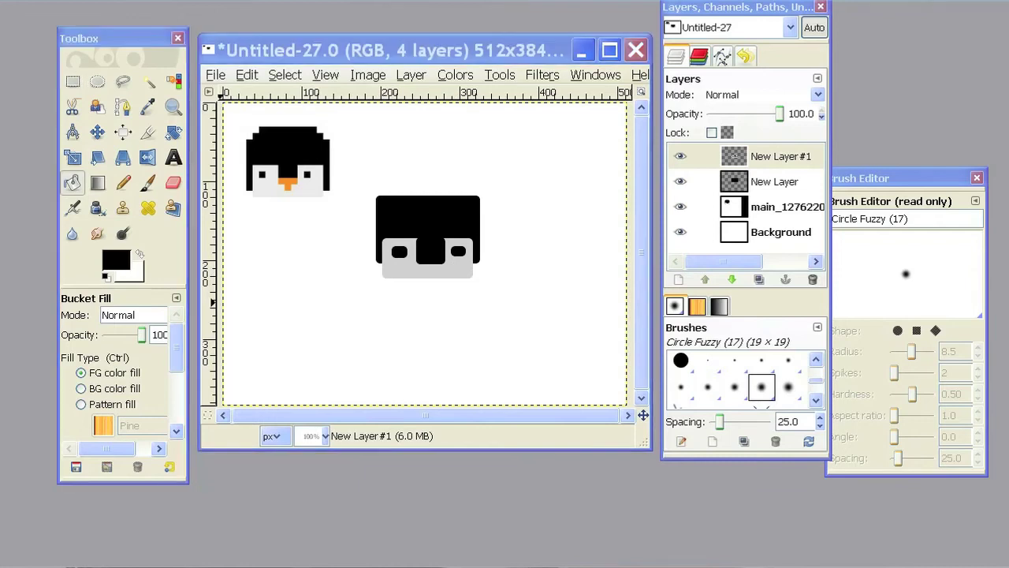
click(116, 260)
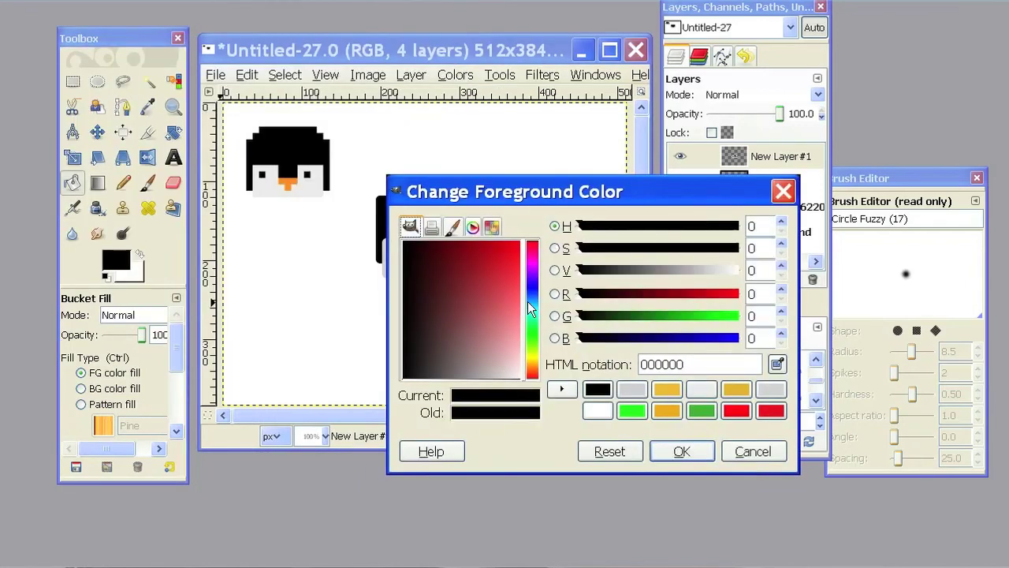
drag(533, 347, 533, 370)
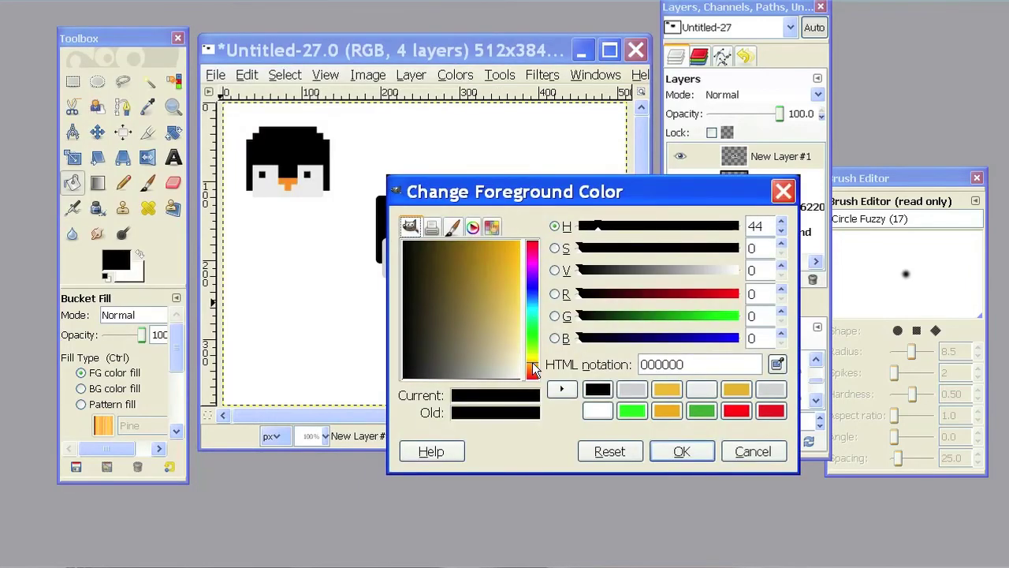
drag(472, 330, 528, 250)
click(680, 449)
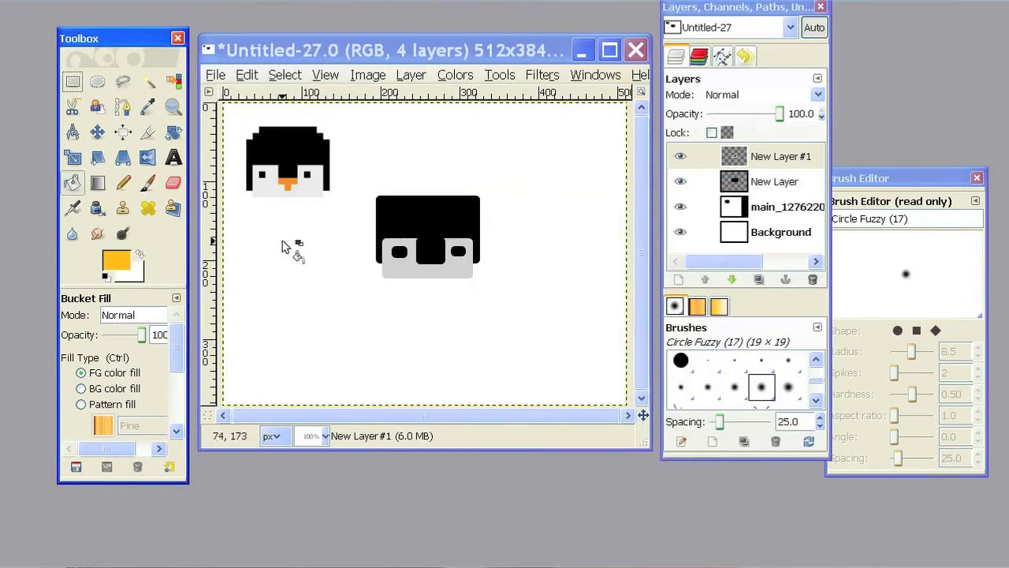
Select the beak area below the black strip and fill it orange
key(r)
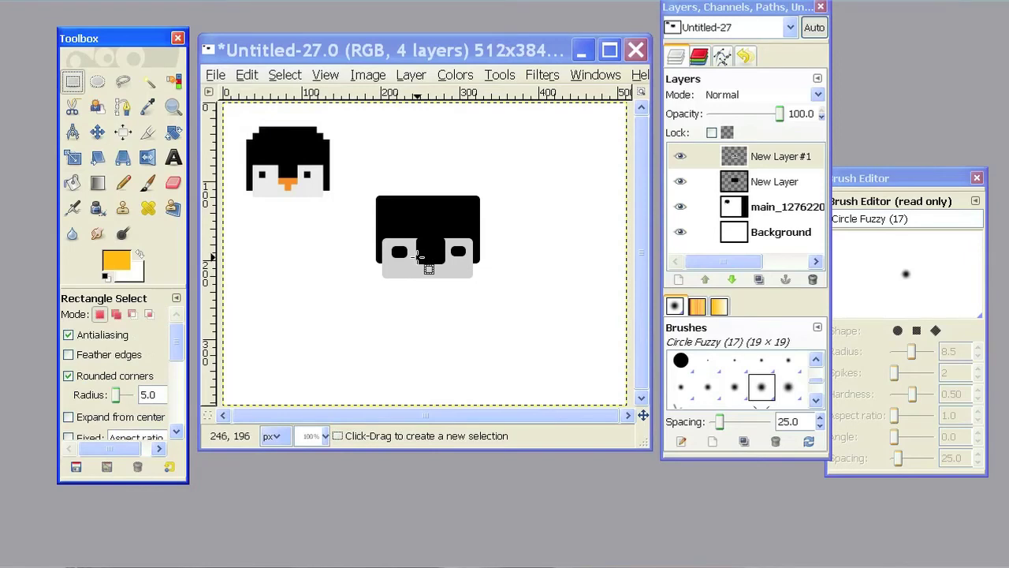
drag(418, 257, 445, 279)
key(shift)
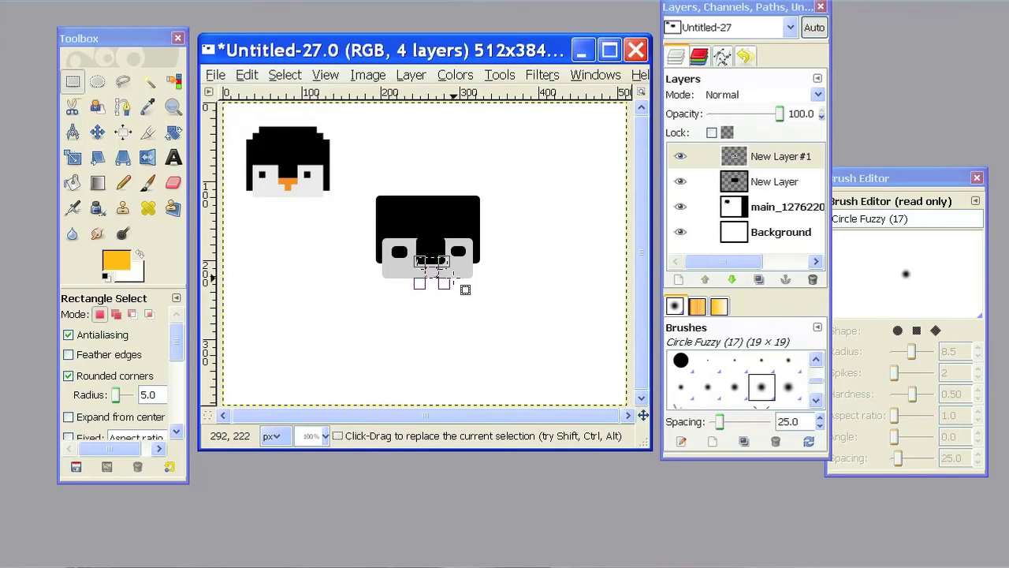
key(shift+b)
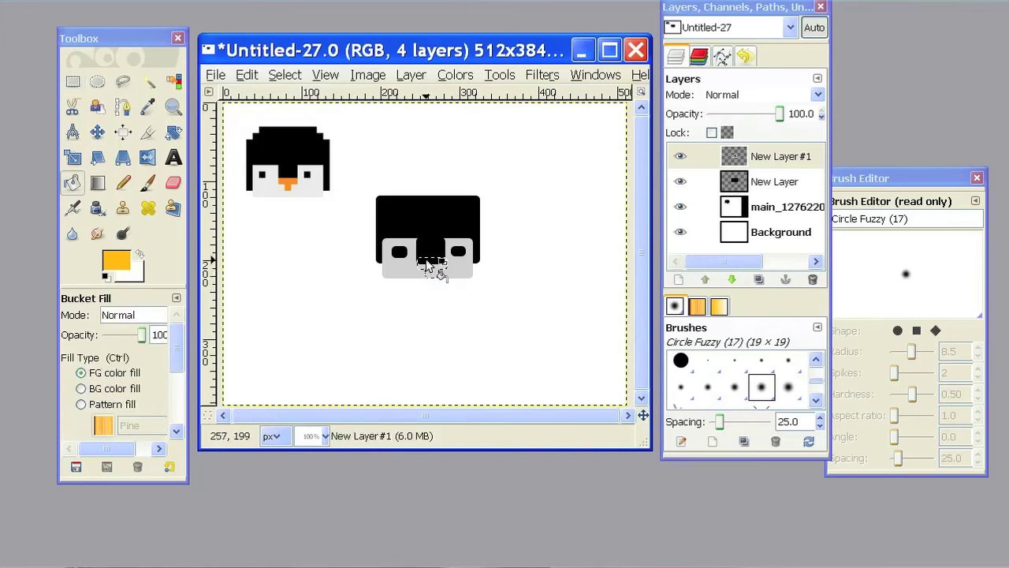
click(427, 266)
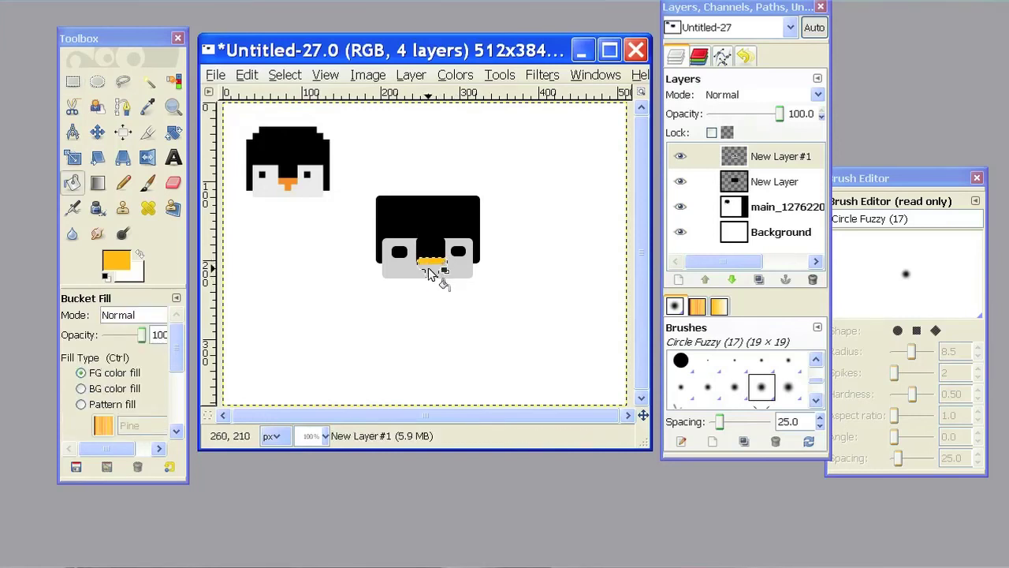